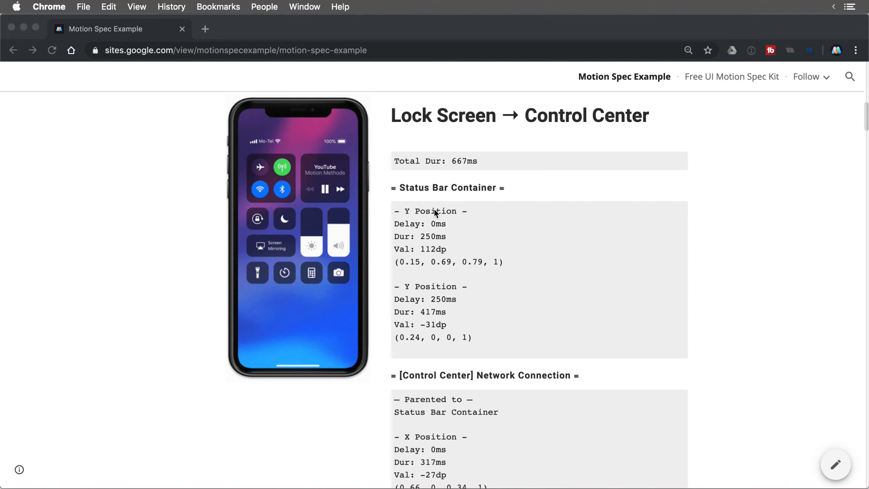
# - Review the example motion spec site, then start a new blank site
pyautogui.scroll(-20, 435, 211)
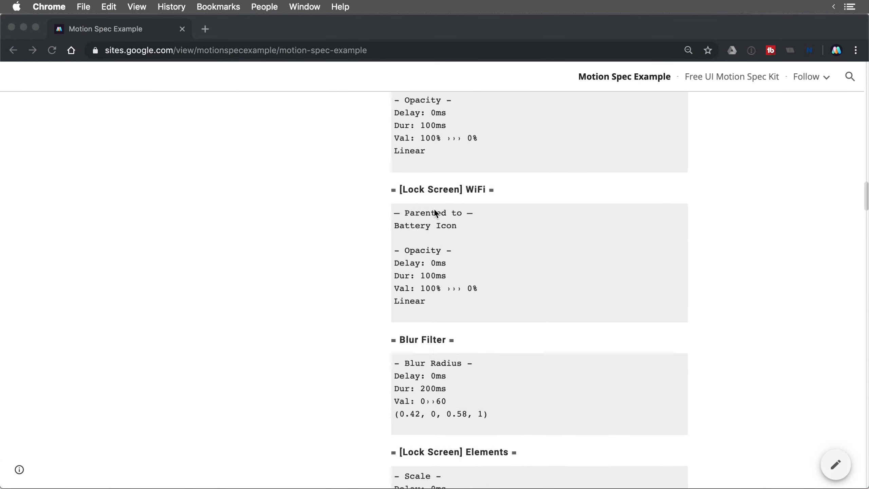
pyautogui.scroll(15, 434, 212)
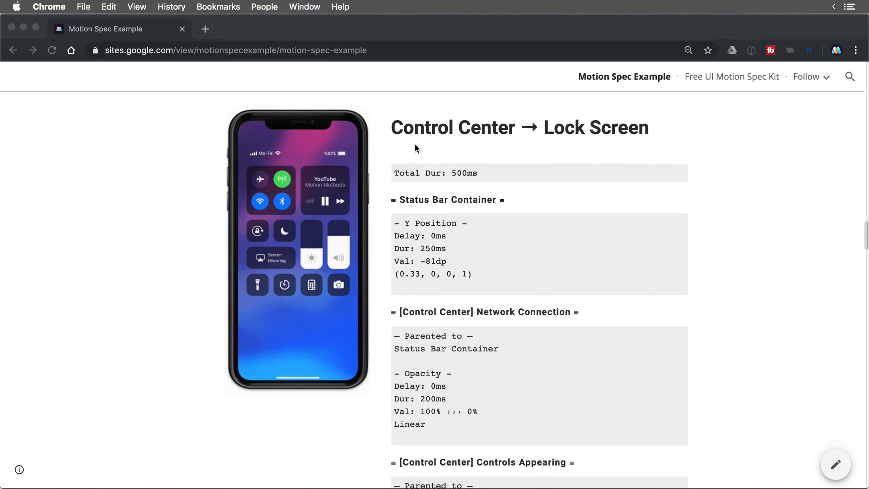
pyautogui.scroll(-8, 502, 271)
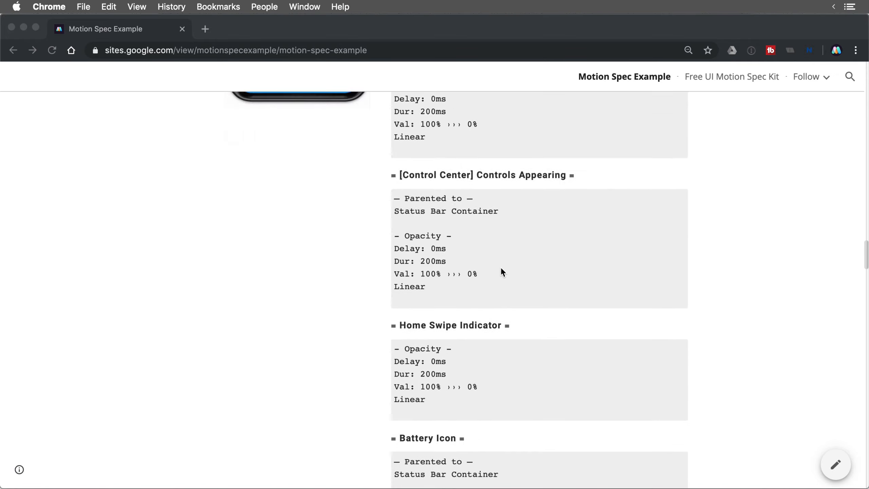
pyautogui.scroll(-20, 501, 272)
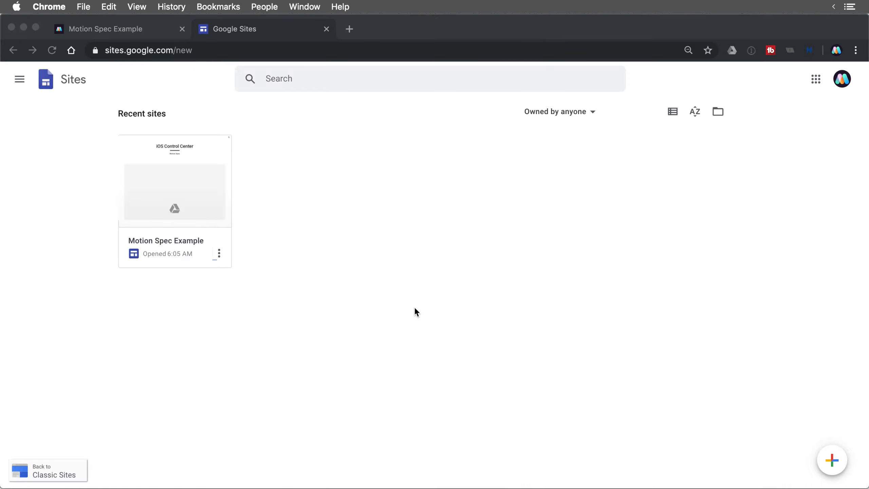
pyautogui.click(831, 465)
pyautogui.click(833, 459)
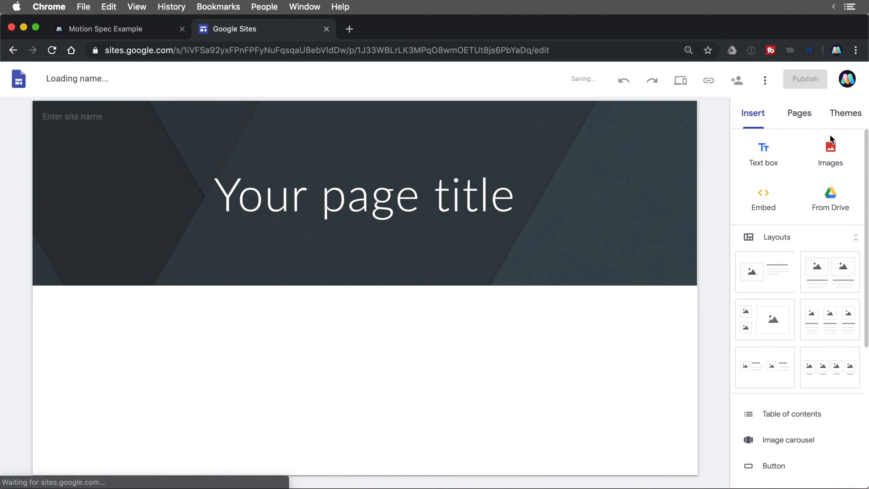
# - Apply the Aristotle theme with a custom black colour (#000000)
pyautogui.click(834, 113)
pyautogui.scroll(-1, 801, 309)
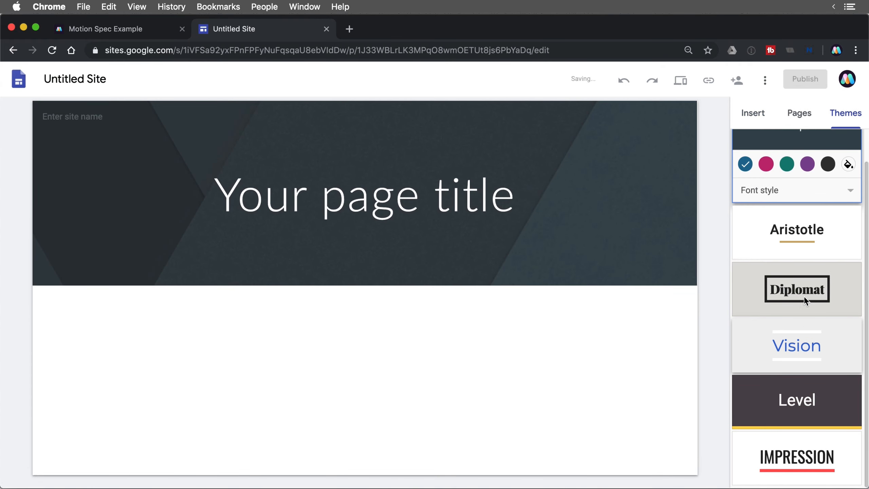
pyautogui.click(795, 236)
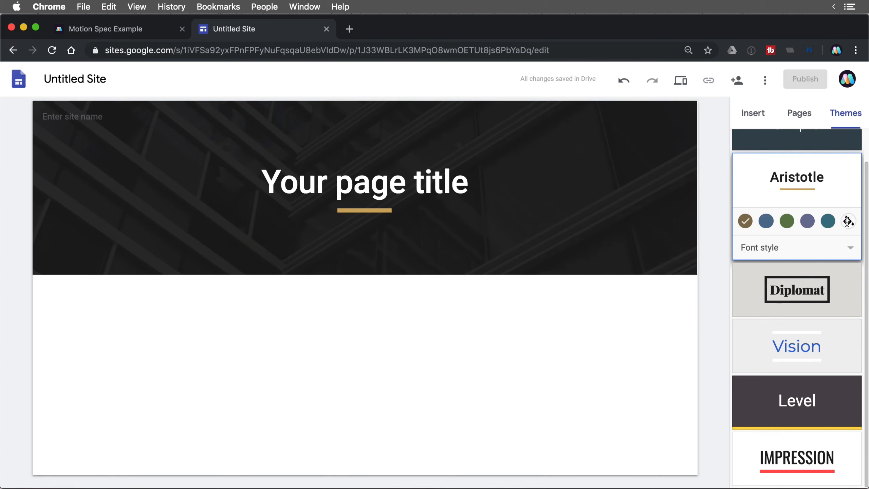
pyautogui.click(848, 221)
pyautogui.moveTo(770, 275); pyautogui.dragTo(729, 283)
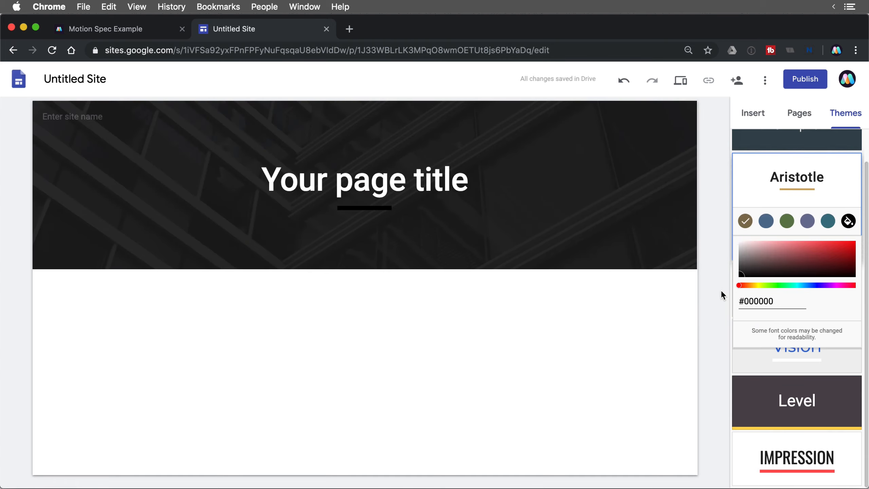
pyautogui.click(566, 214)
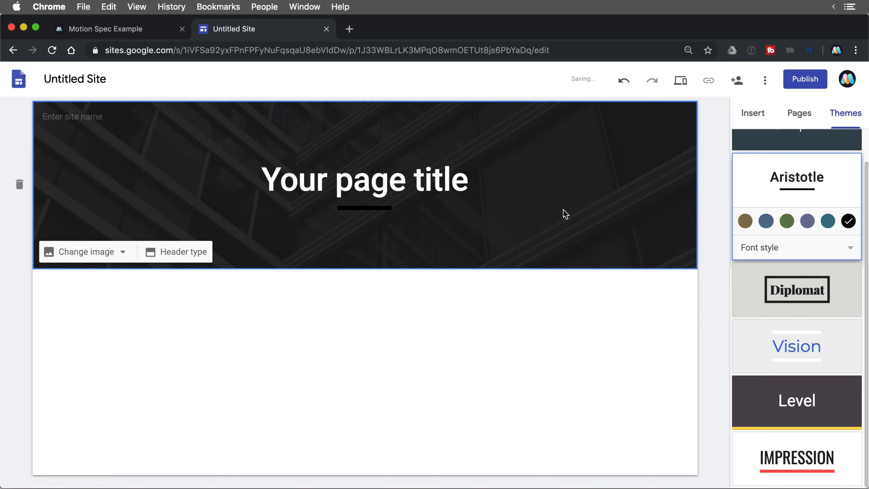
# - Set the header type to Title only and name the site My Motion Spec
pyautogui.click(178, 255)
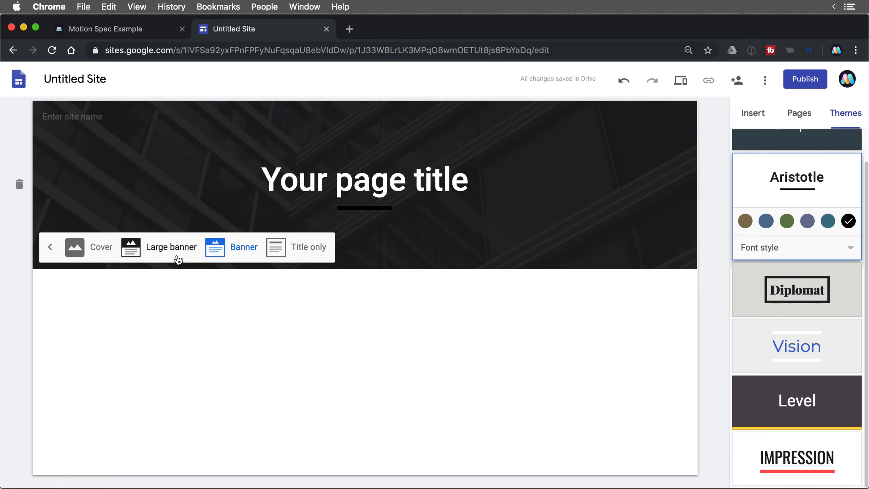
pyautogui.click(302, 249)
pyautogui.click(79, 117)
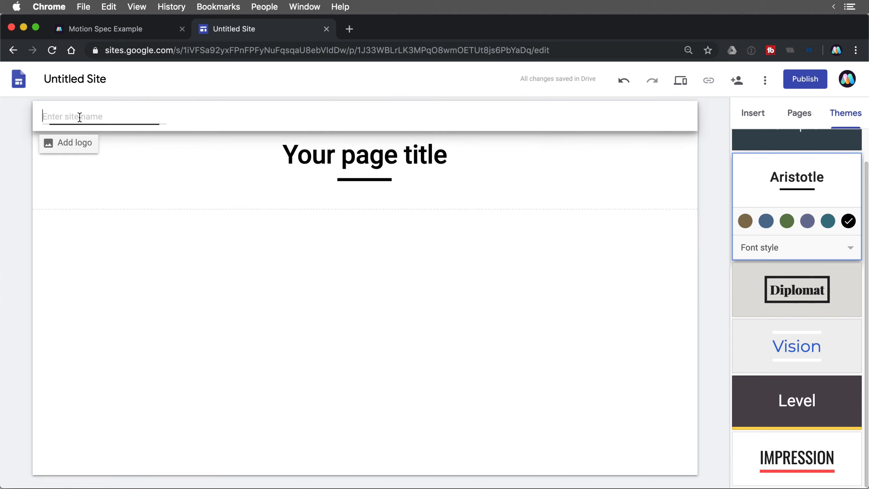
pyautogui.write('My Motion Spec')
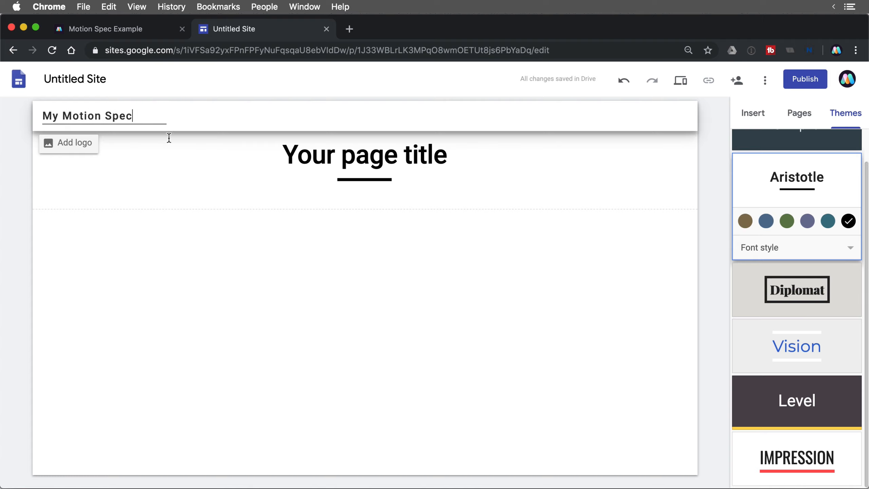
pyautogui.click(305, 261)
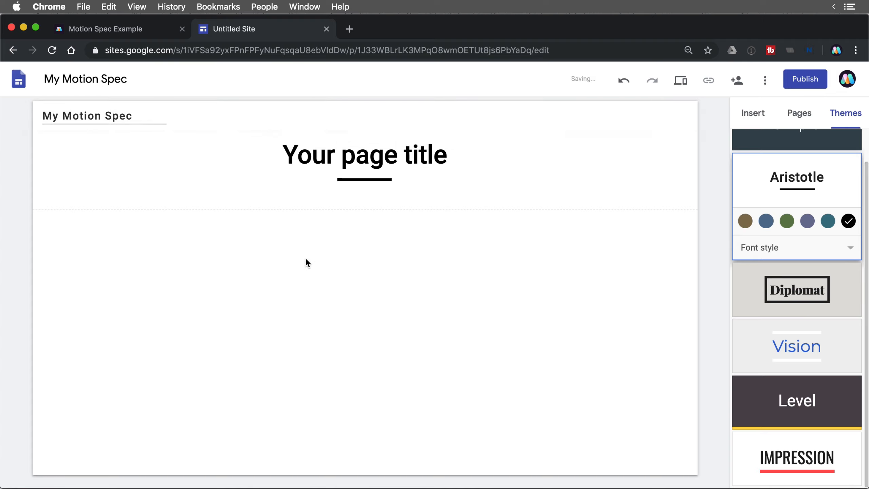
# - Set the page title to Awesome Spec
pyautogui.click(344, 156)
pyautogui.write('A')
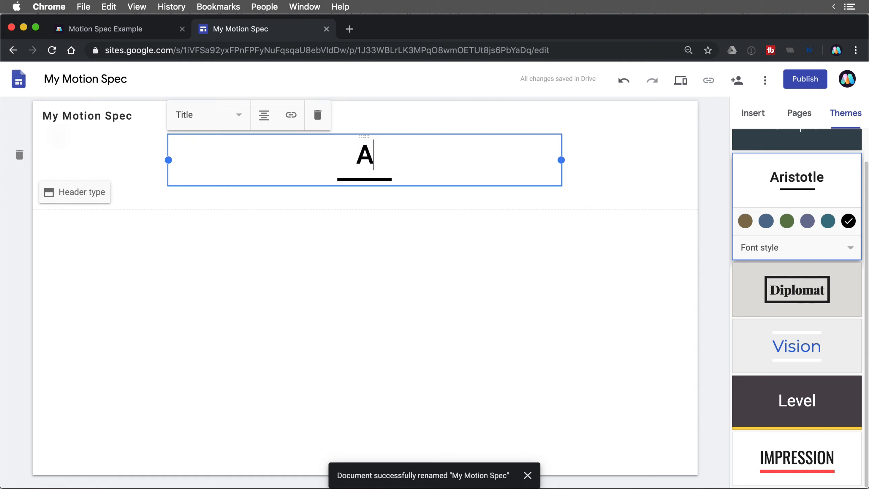
pyautogui.write('wesome P')
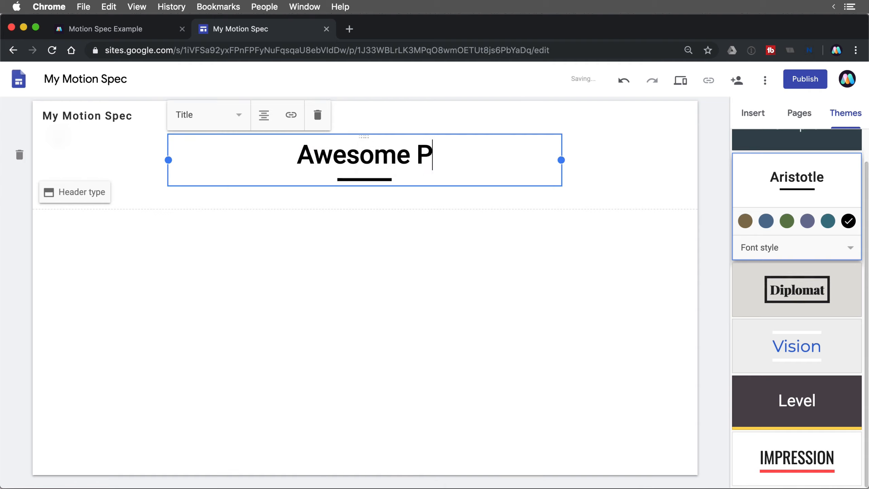
pyautogui.press('BackSpace')
pyautogui.write('Spec')
pyautogui.click(432, 302)
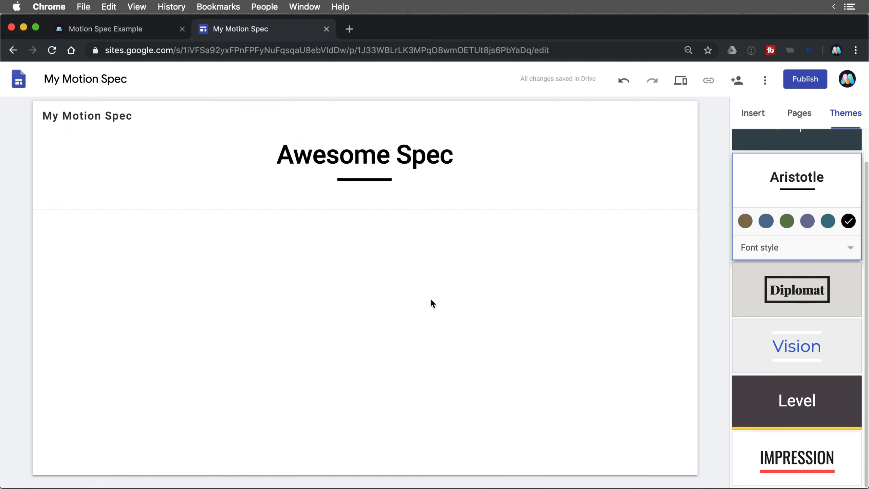
# - Insert the iOS_ControlCenter video from the starred Google Drive files
pyautogui.click(534, 195)
pyautogui.click(753, 113)
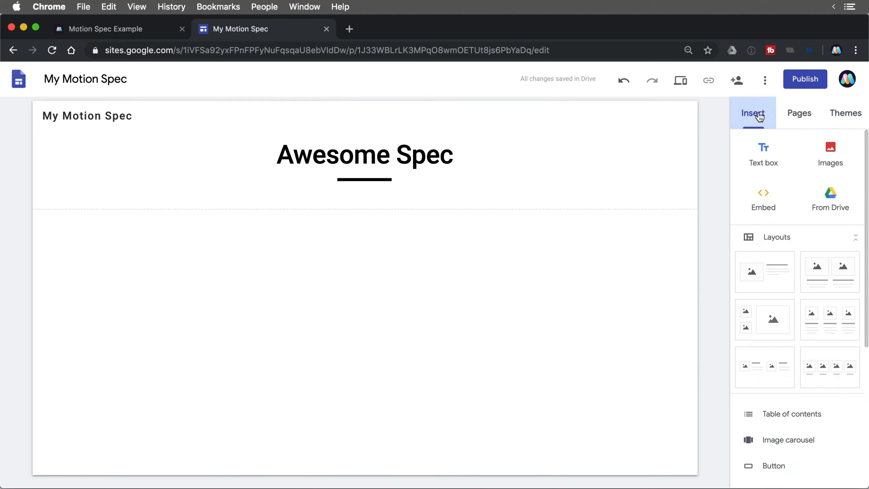
pyautogui.click(832, 197)
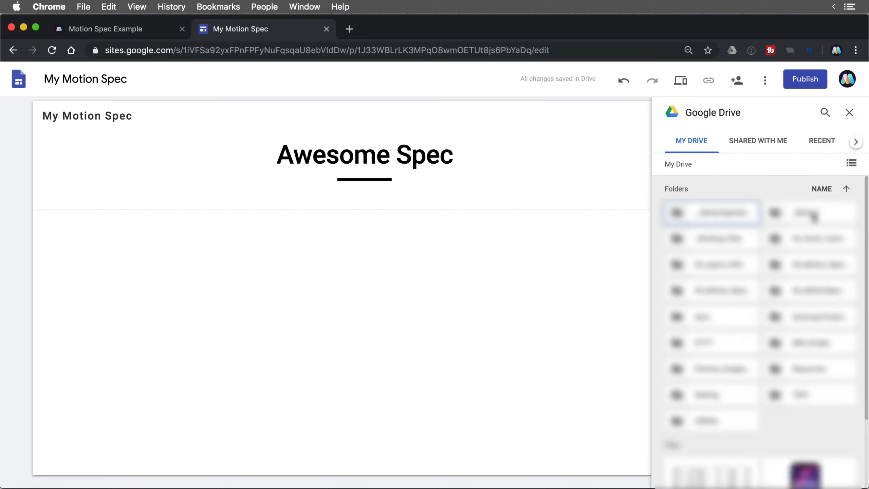
pyautogui.click(857, 142)
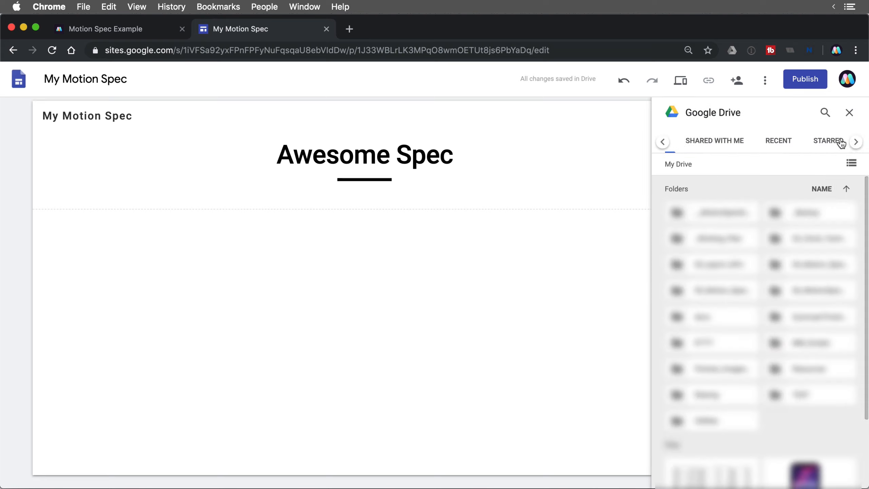
pyautogui.click(842, 143)
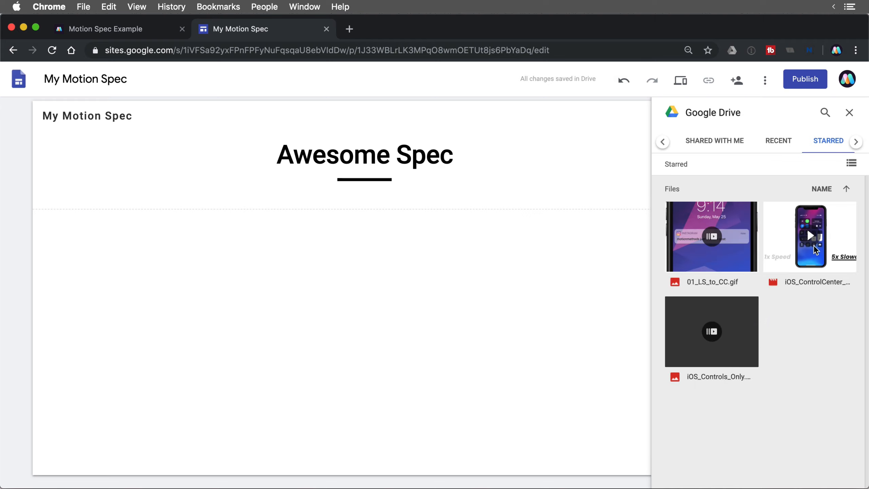
pyautogui.click(815, 248)
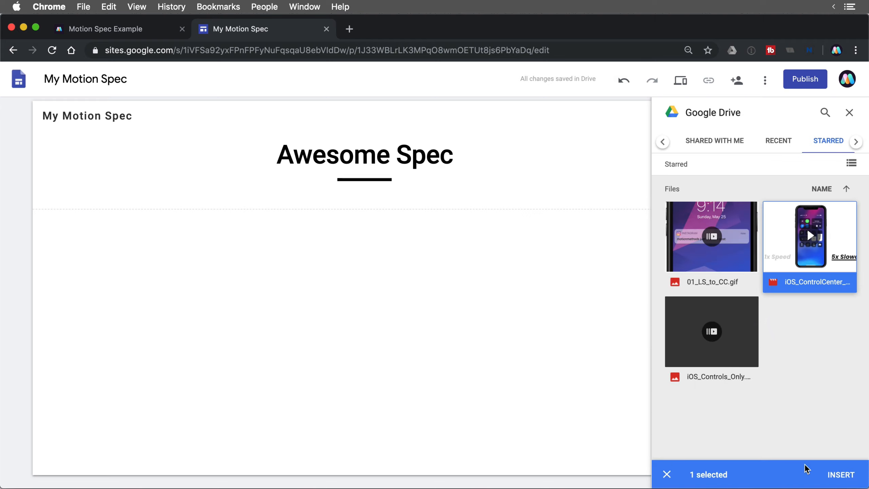
pyautogui.click(839, 474)
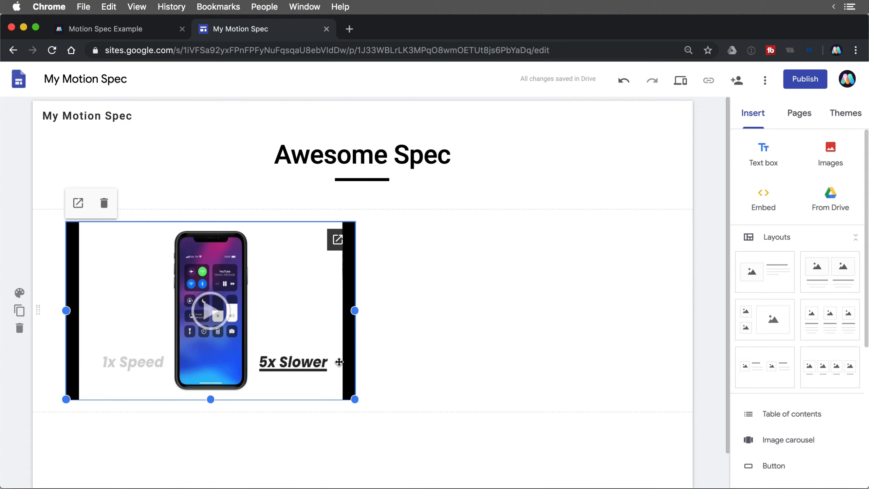
# - Enlarge the video to span the full page width
pyautogui.moveTo(354, 402); pyautogui.dragTo(641, 488)
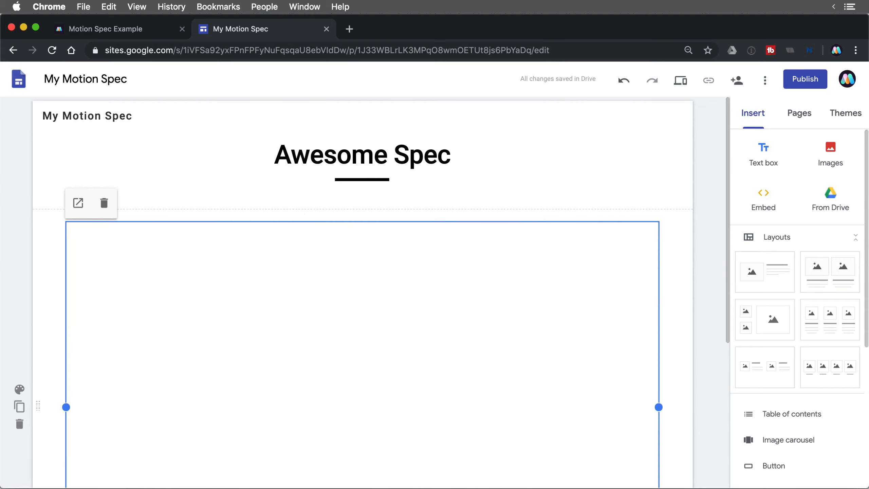
pyautogui.scroll(-2, 456, 292)
pyautogui.scroll(-1, 455, 291)
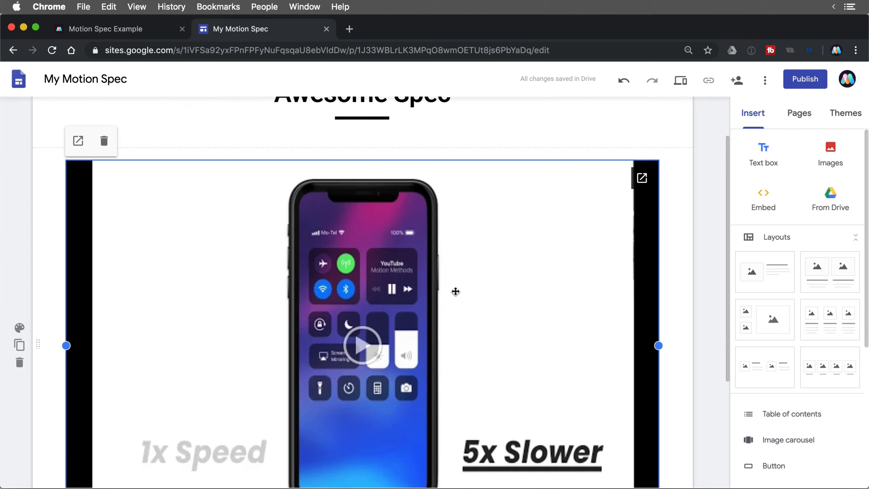
pyautogui.scroll(-6, 594, 271)
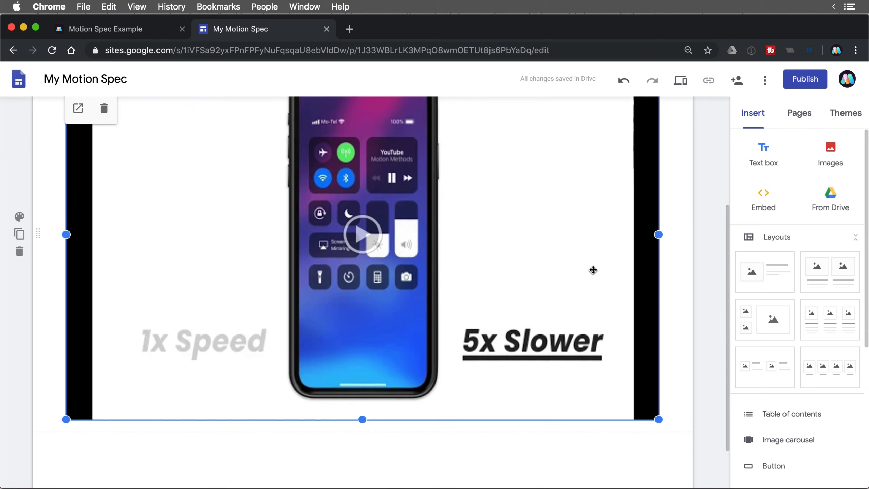
# - Add an image-and-text layout below the video and title it First Animation
pyautogui.click(684, 281)
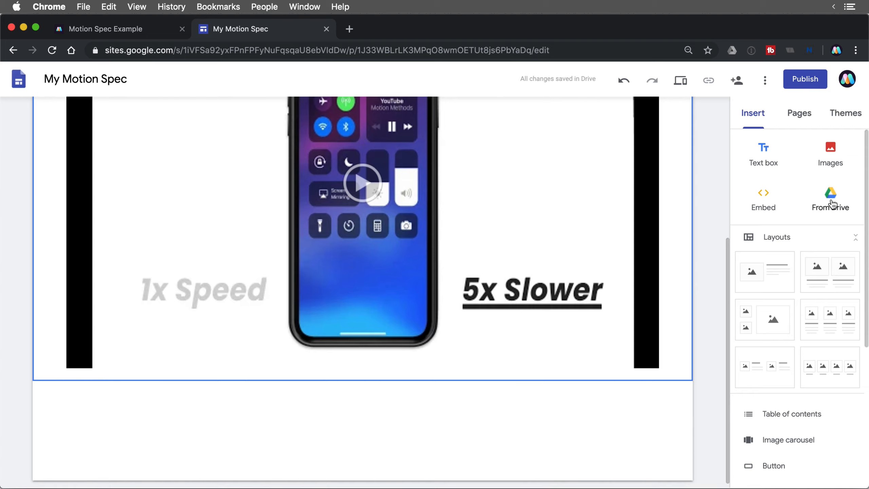
pyautogui.click(761, 286)
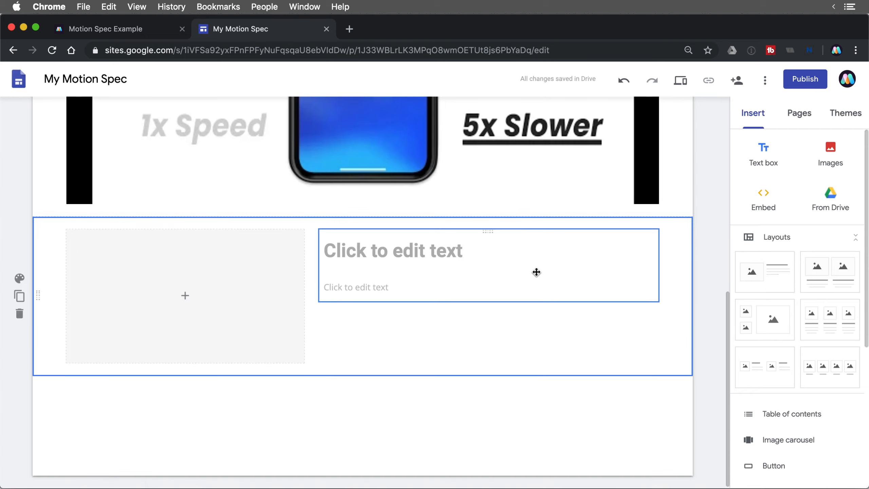
pyautogui.click(441, 259)
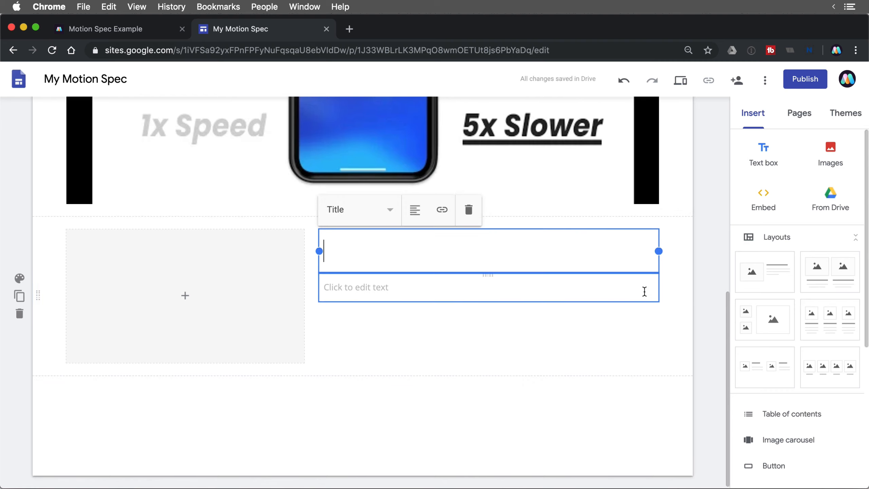
pyautogui.write('Fi')
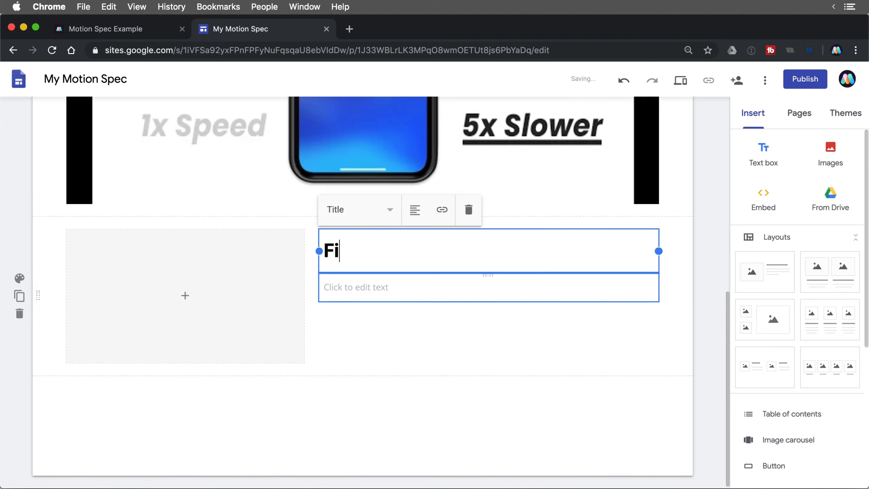
pyautogui.write('rst Animation')
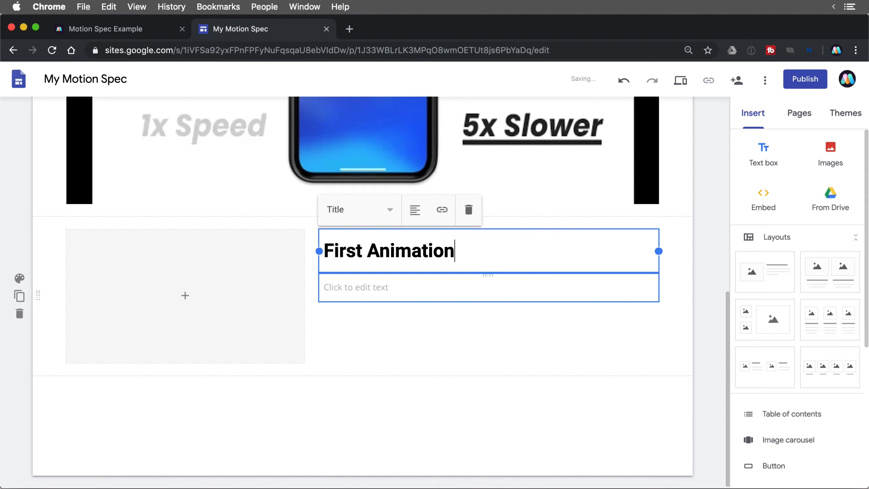
# - Paste the copied motion spec text into the layout's body text box
pyautogui.click(565, 290)
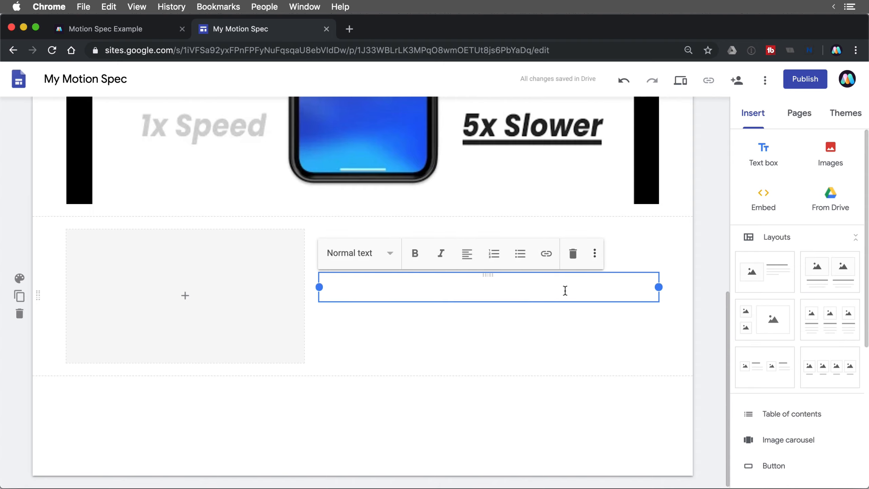
pyautogui.press('super+v')
pyautogui.scroll(-6, 565, 291)
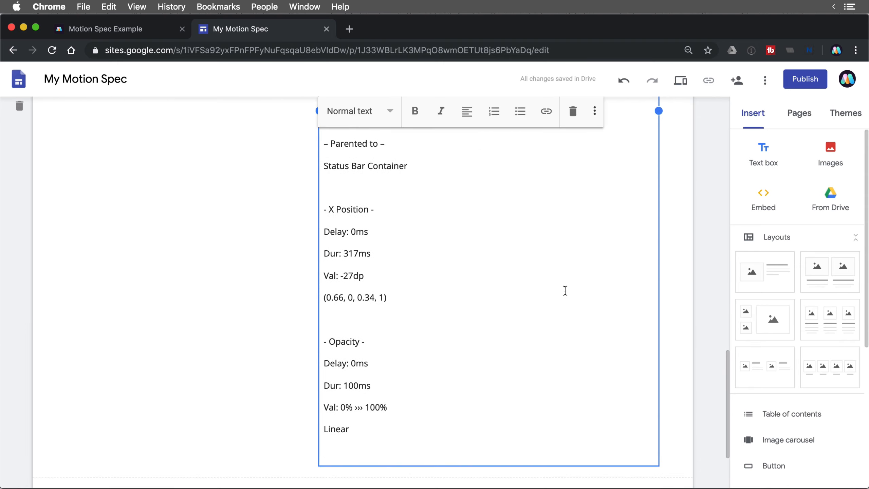
# - Format all of the pasted spec text as a code block
pyautogui.press('super+a')
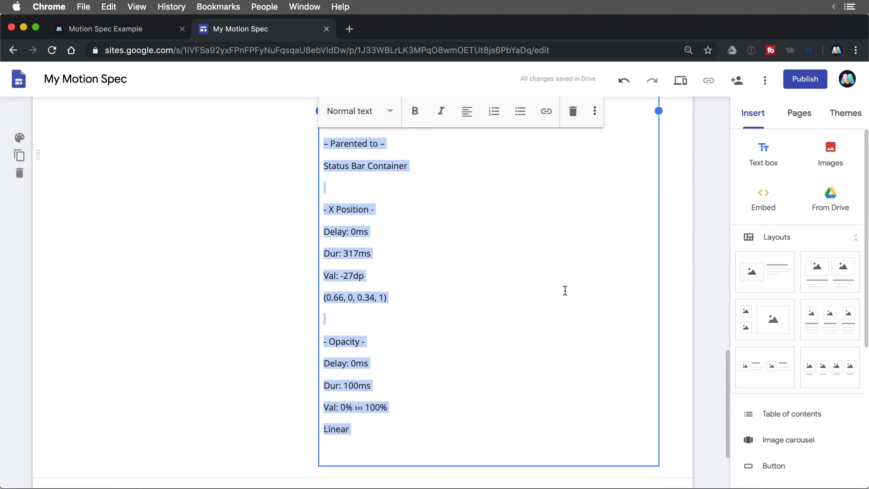
pyautogui.click(595, 110)
pyautogui.click(606, 145)
pyautogui.scroll(10, 496, 268)
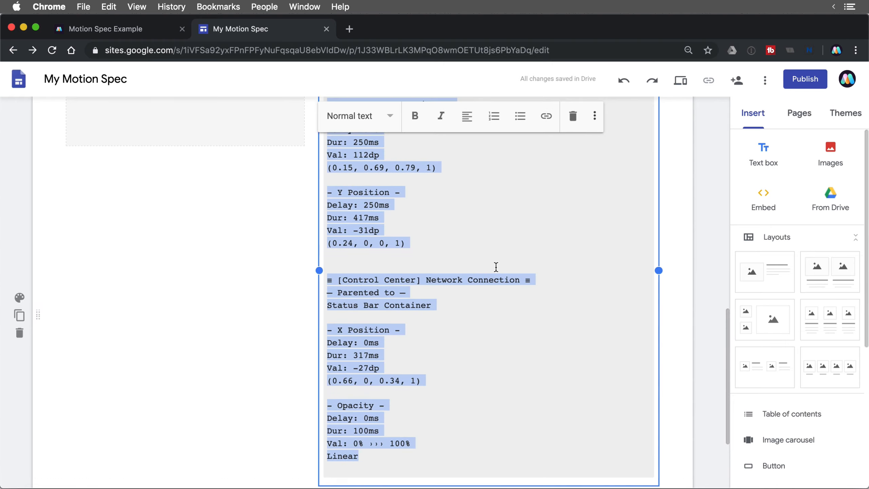
pyautogui.scroll(-5, 496, 268)
pyautogui.scroll(-3, 497, 268)
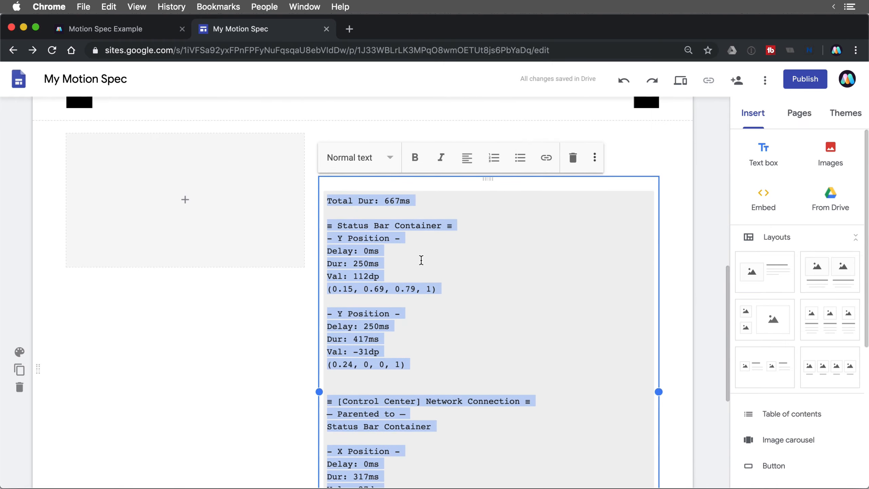
# - Format the "≡ Status Bar Container ≡" line of the spec as a Subheading
pyautogui.click(420, 260)
pyautogui.moveTo(454, 226); pyautogui.dragTo(318, 229)
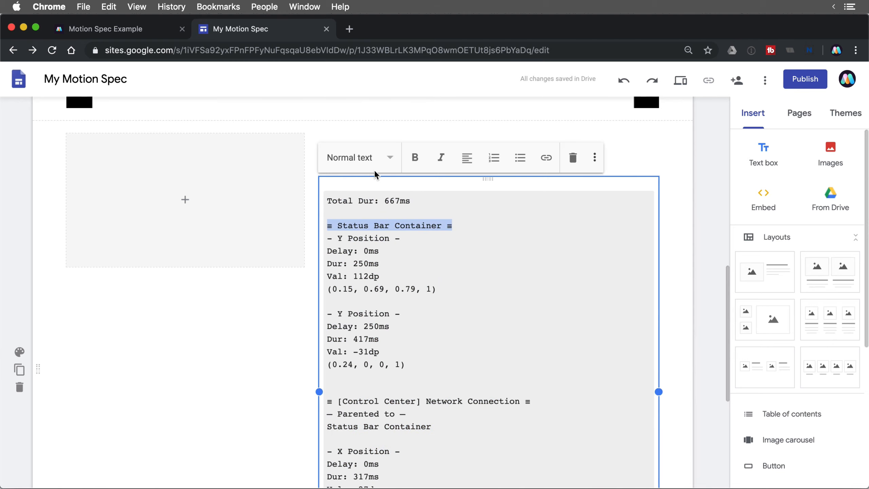
pyautogui.click(373, 159)
pyautogui.click(369, 220)
# - Format the "≡ [Control Center] Network Connection ≡" line as a Subheading
pyautogui.scroll(-3, 445, 252)
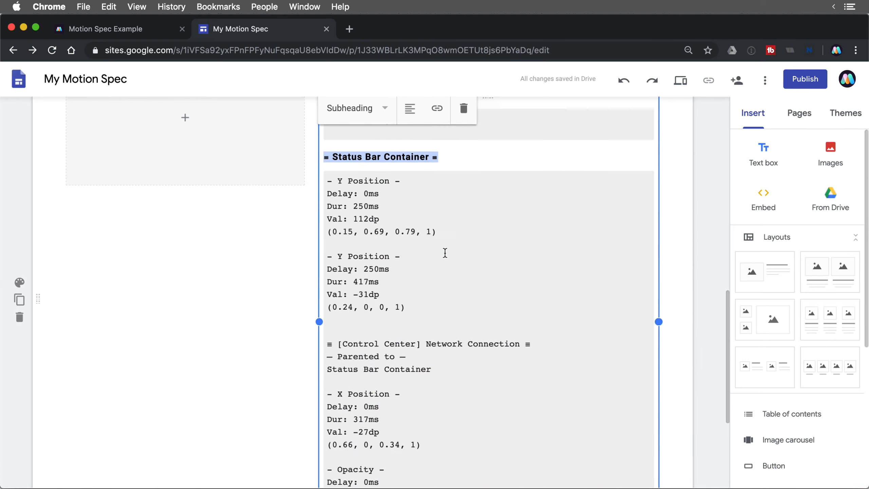
pyautogui.moveTo(533, 331); pyautogui.dragTo(306, 337)
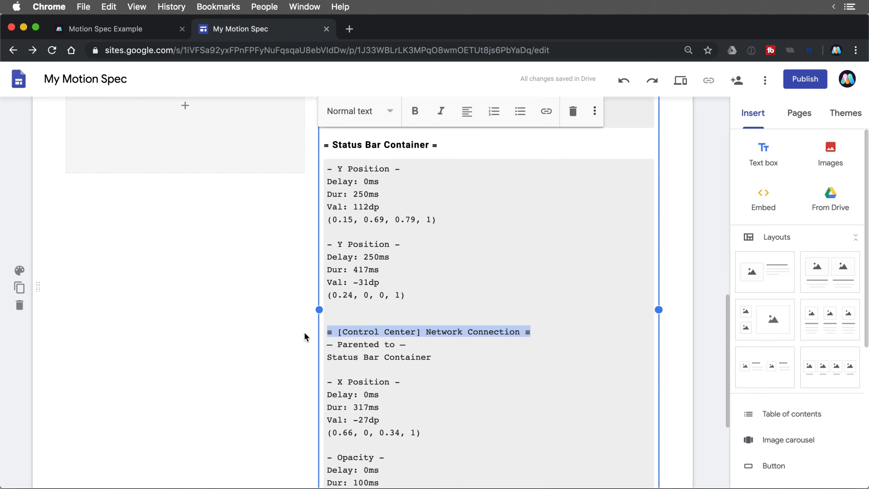
pyautogui.click(367, 112)
pyautogui.click(368, 174)
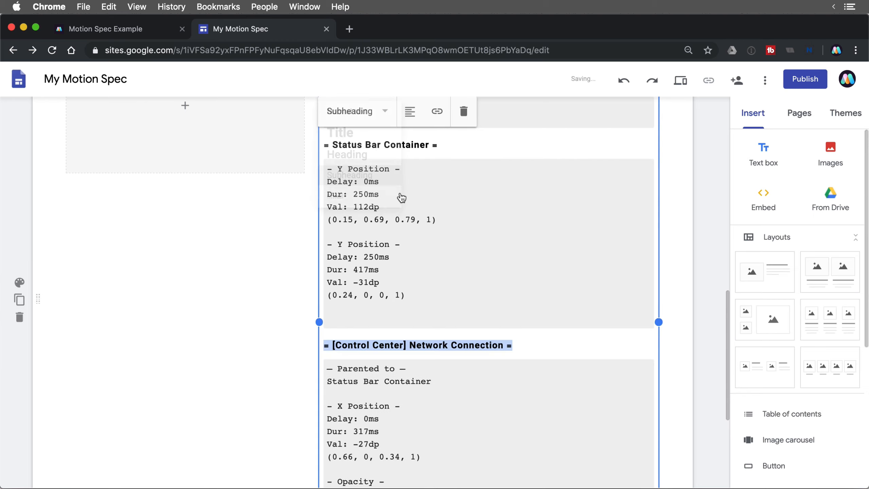
# - Insert 01_LS_to_CC.gif from starred Drive files into the layout's image placeholder and fit it uncropped
pyautogui.scroll(-3, 441, 234)
pyautogui.scroll(-3, 441, 234)
pyautogui.scroll(7, 442, 233)
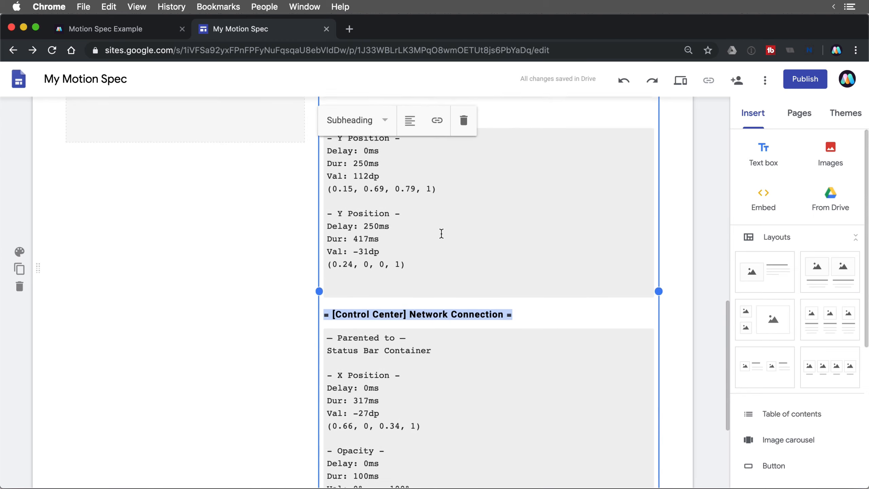
pyautogui.scroll(4, 442, 233)
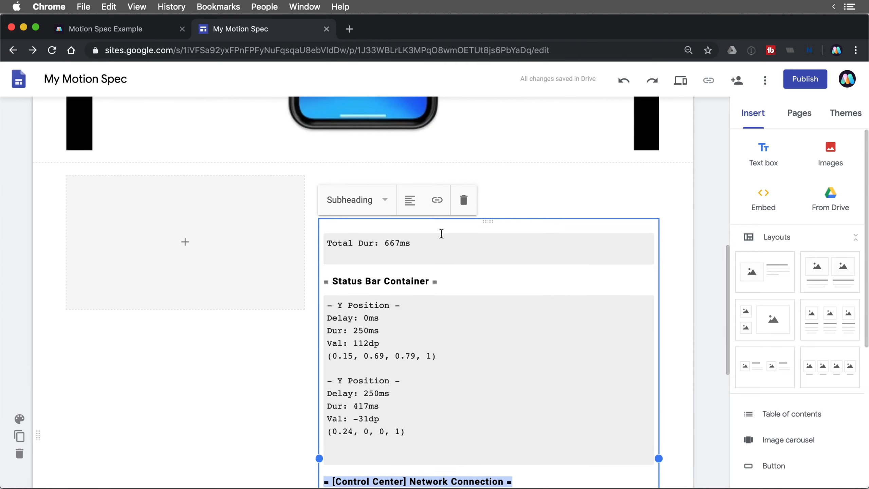
pyautogui.click(186, 249)
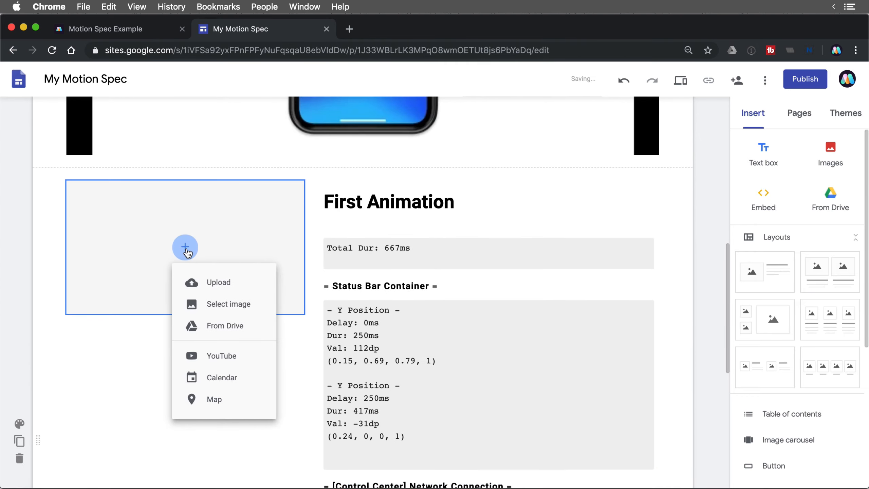
pyautogui.click(245, 327)
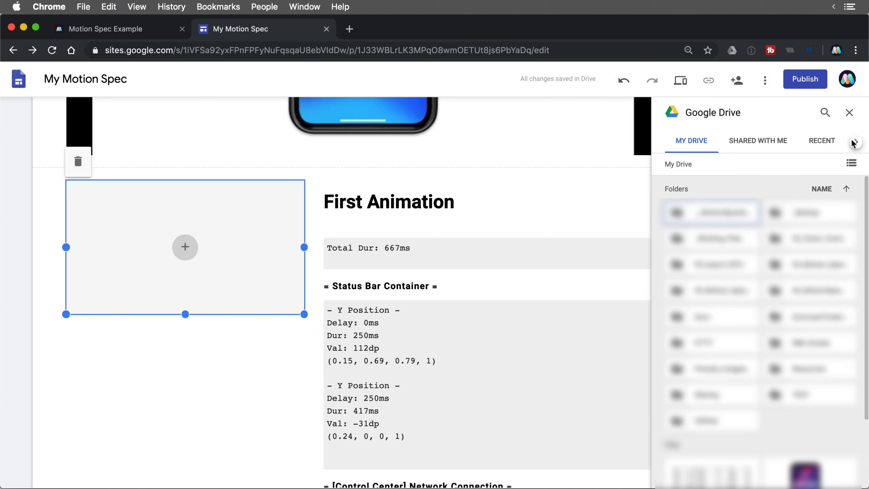
pyautogui.click(854, 142)
pyautogui.click(854, 141)
pyautogui.click(786, 143)
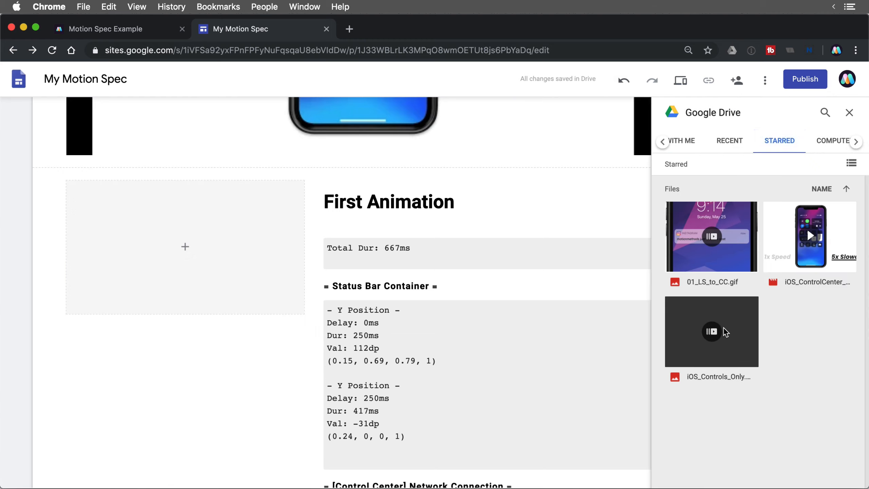
pyautogui.click(719, 248)
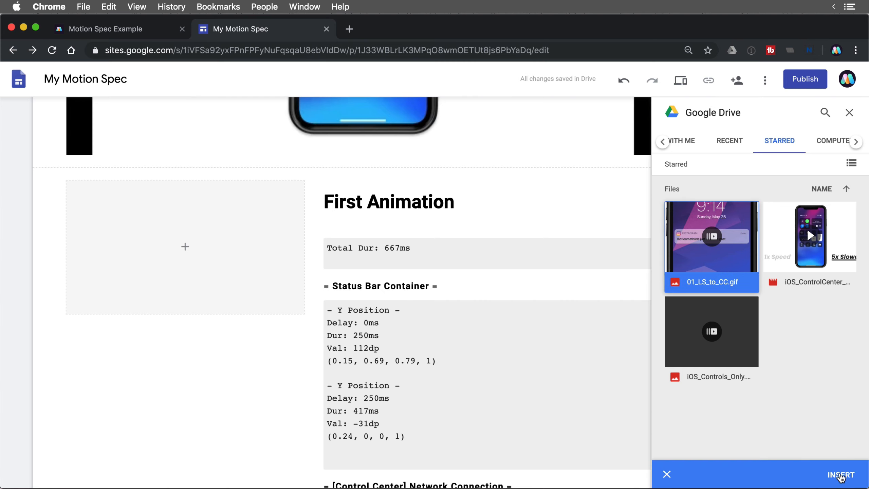
pyautogui.click(841, 475)
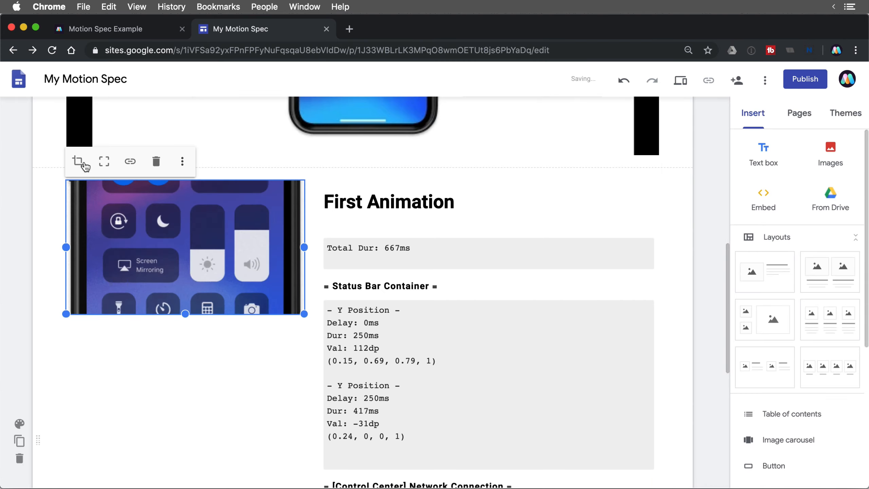
pyautogui.click(104, 162)
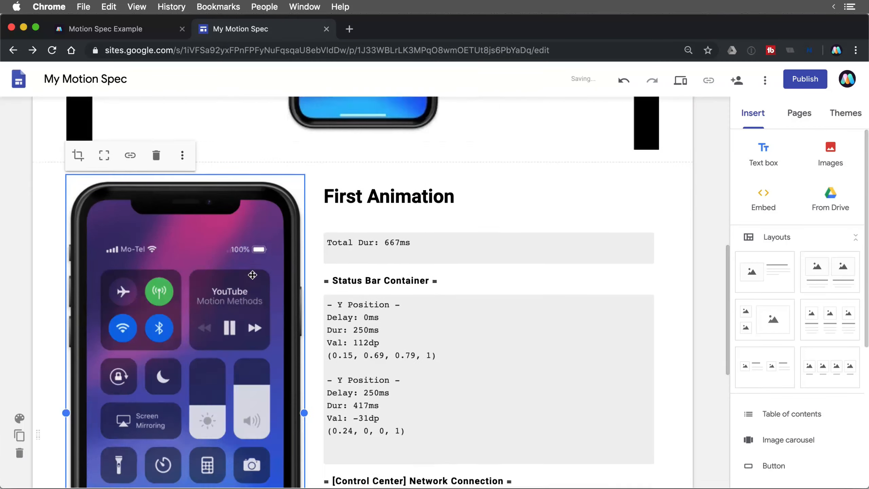
# - Publish the site at the web address my-motion-spec and review who has access in the sharing dialog
pyautogui.scroll(5, 253, 275)
pyautogui.scroll(8, 441, 301)
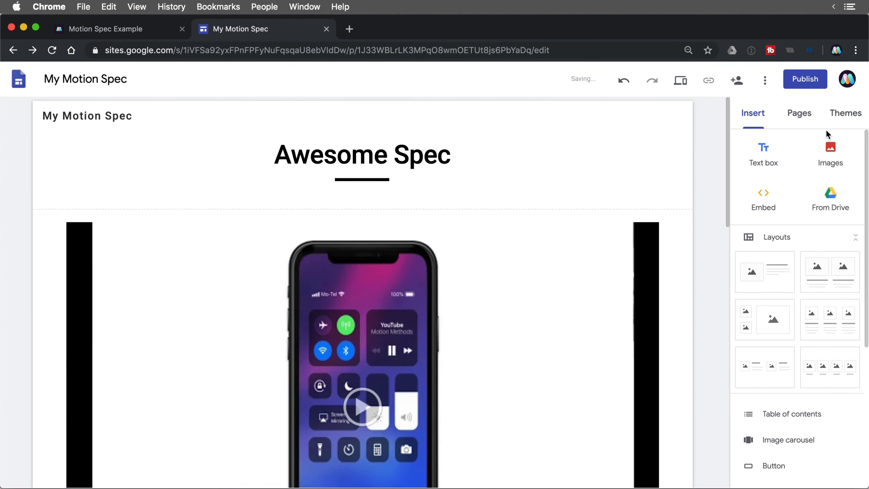
pyautogui.click(806, 78)
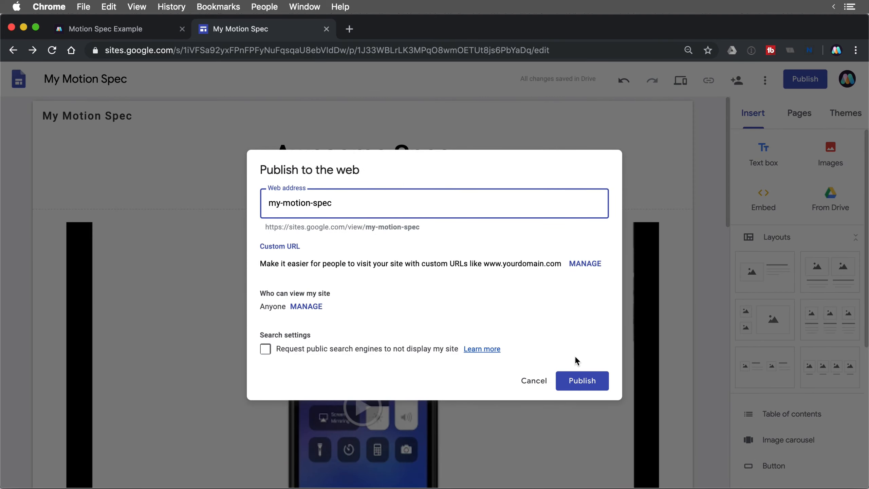
pyautogui.click(582, 381)
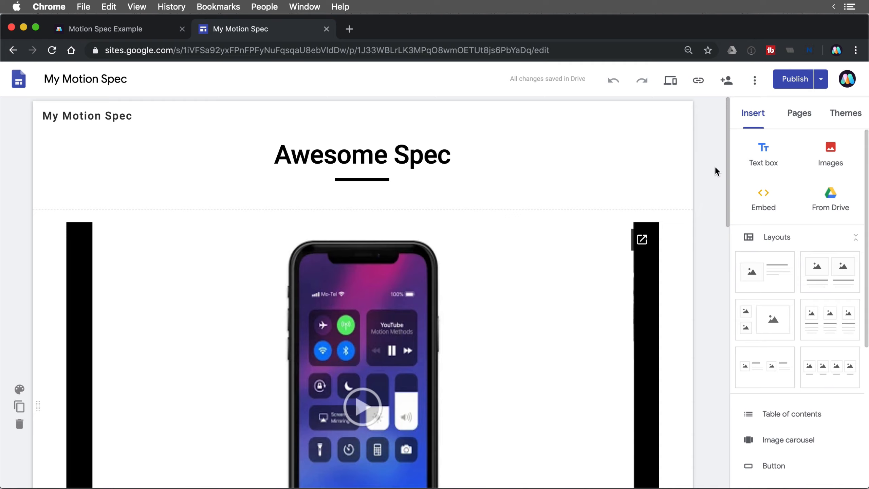
pyautogui.click(726, 86)
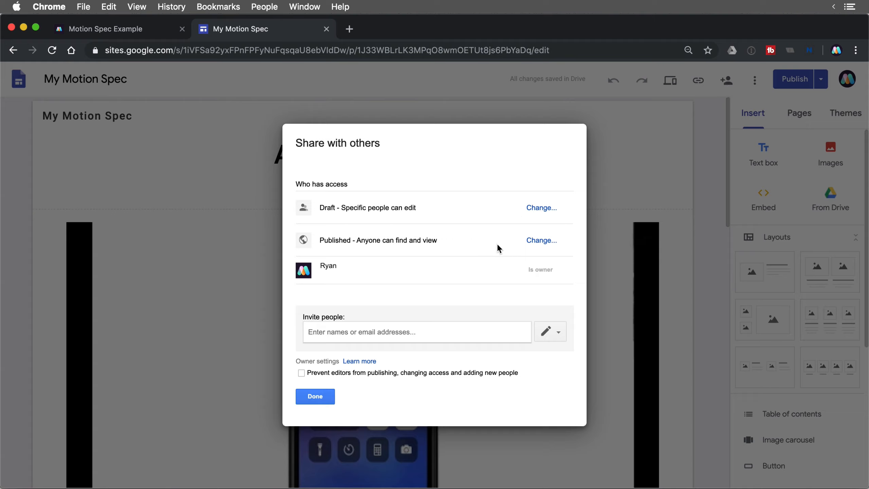
pyautogui.click(313, 397)
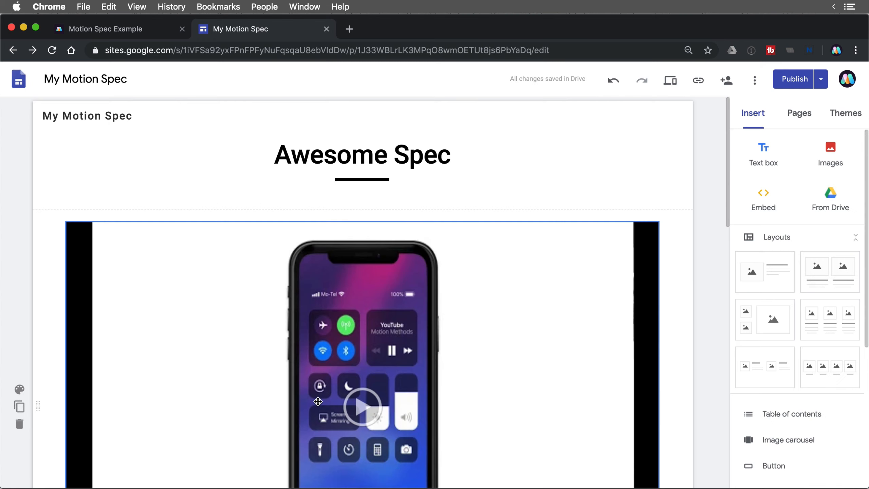
# - Open the published site, play its video and scroll through the spec sections before closing the tab
pyautogui.click(822, 81)
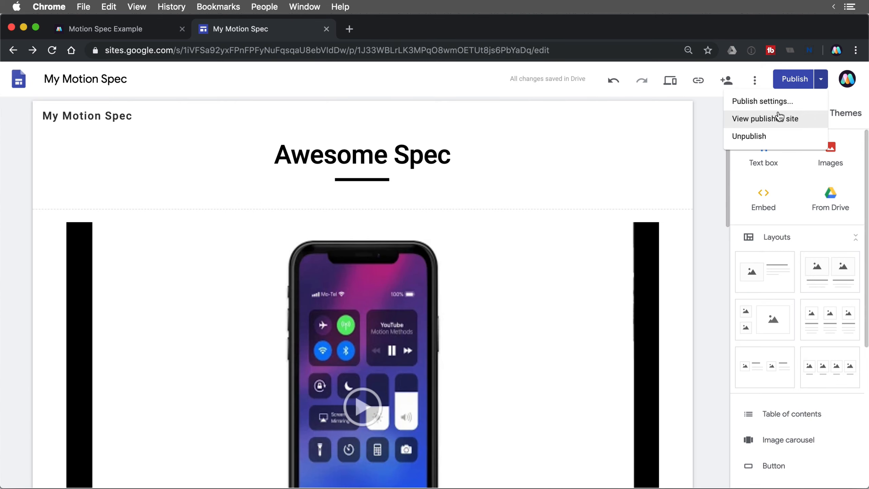
pyautogui.click(780, 118)
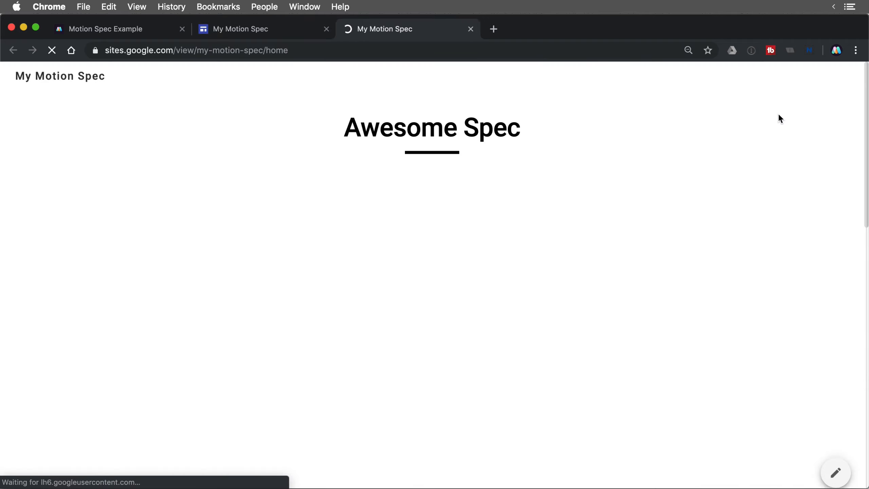
pyautogui.click(431, 396)
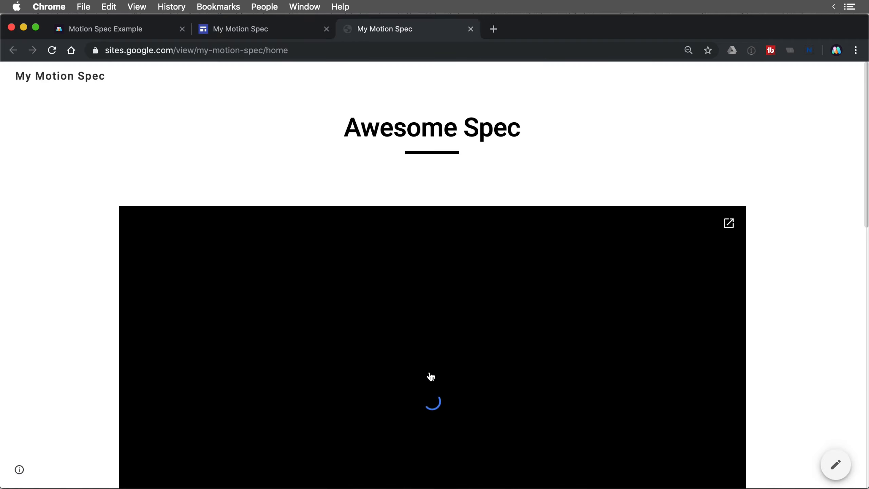
pyautogui.scroll(-10, 784, 202)
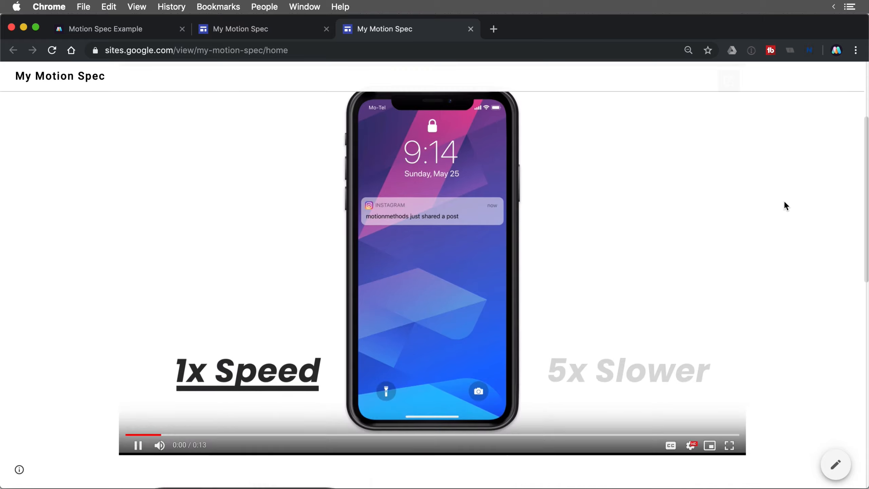
pyautogui.scroll(-9, 785, 203)
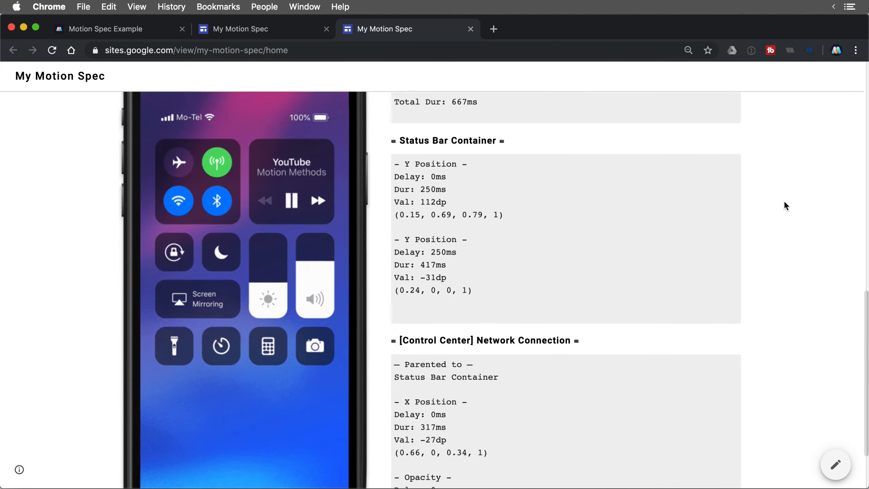
pyautogui.scroll(8, 785, 202)
pyautogui.scroll(10, 784, 206)
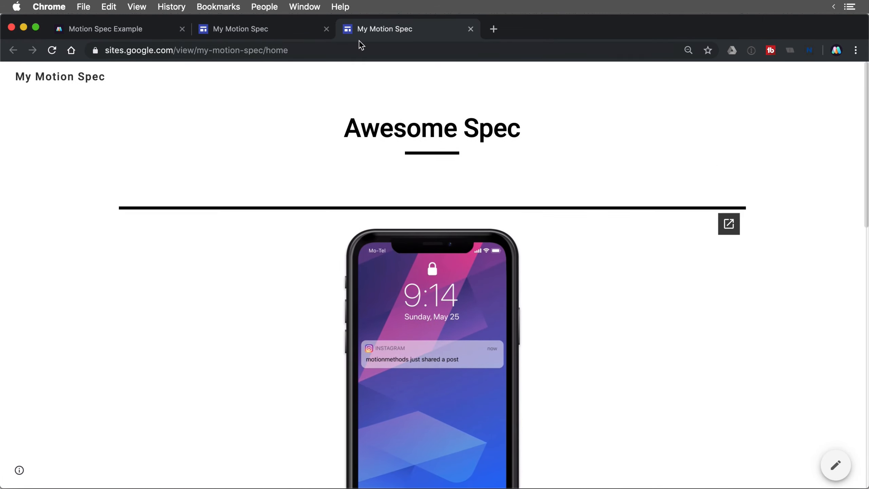
pyautogui.click(308, 49)
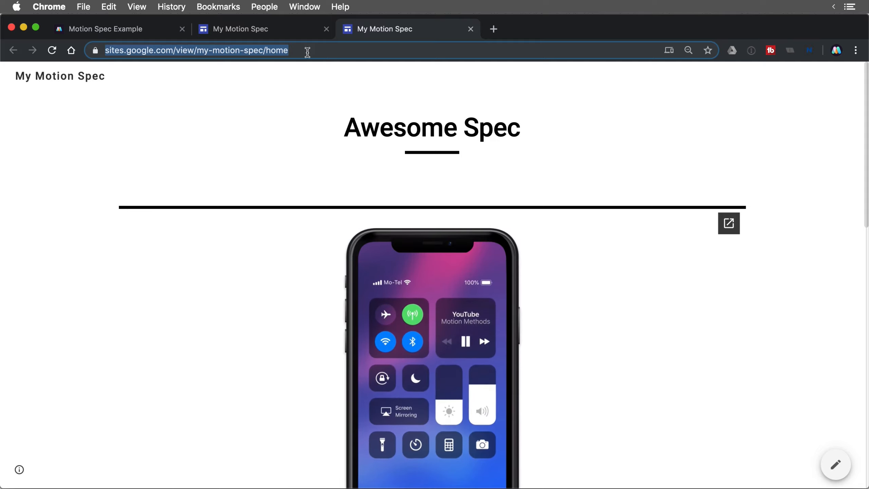
pyautogui.press('super+w')
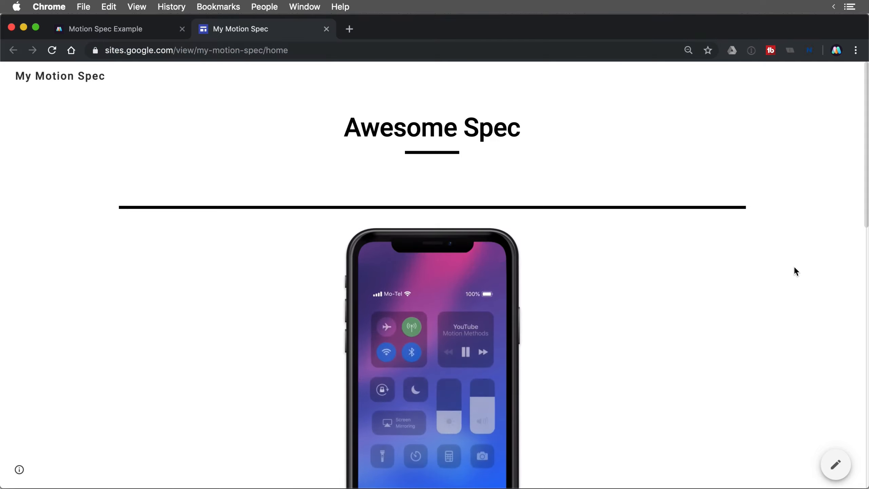
# - Reopen the published site from the editor, review the video and spec sections, and select its web address
pyautogui.click(837, 464)
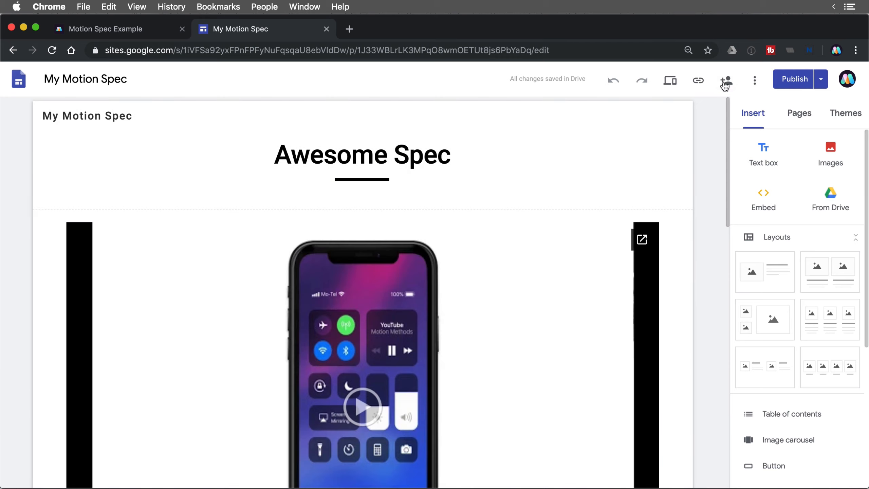
pyautogui.click(821, 79)
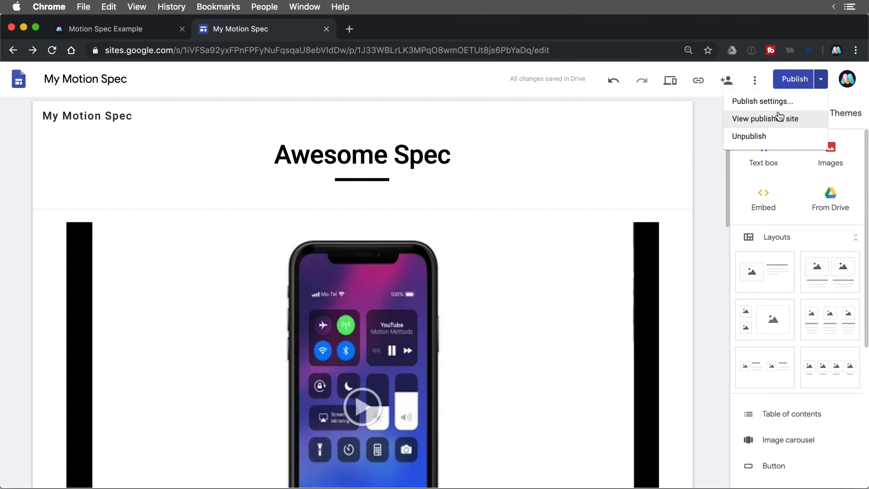
pyautogui.click(780, 119)
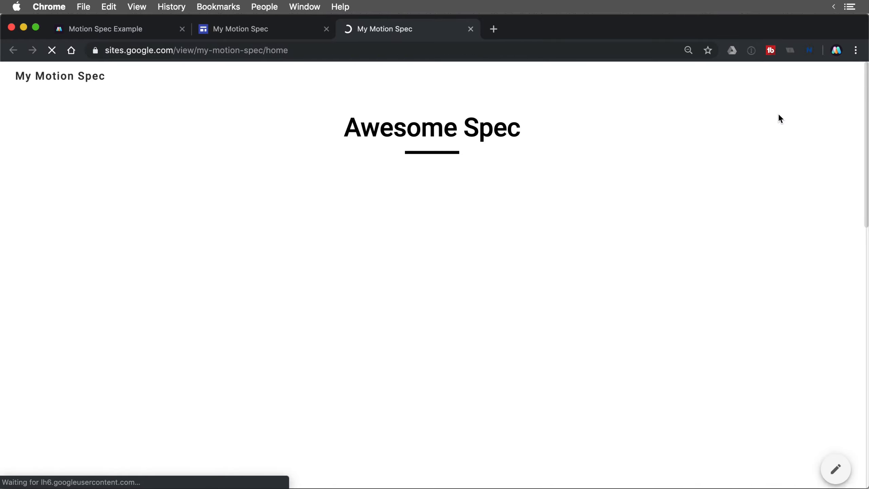
pyautogui.click(428, 393)
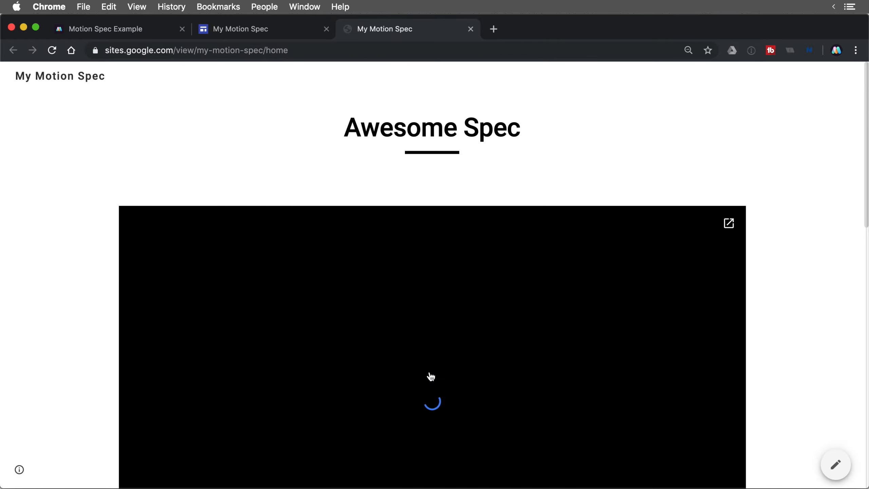
pyautogui.scroll(-8, 785, 203)
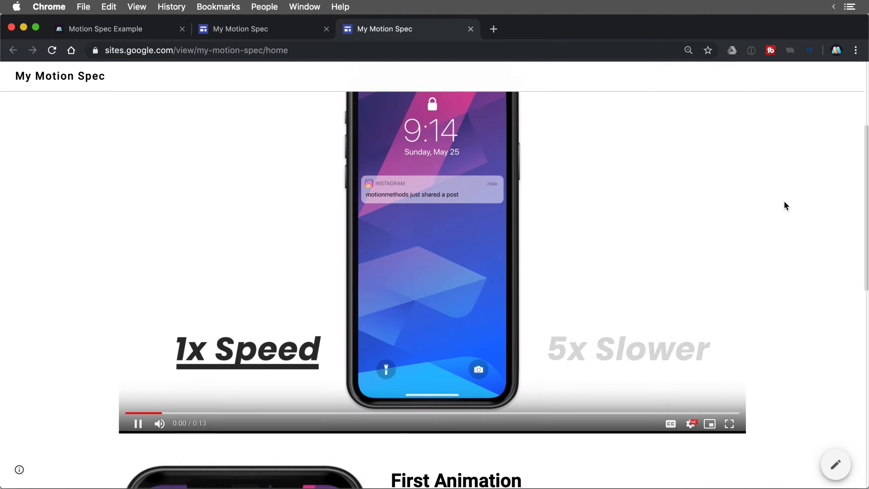
pyautogui.scroll(-8, 786, 206)
pyautogui.scroll(7, 786, 205)
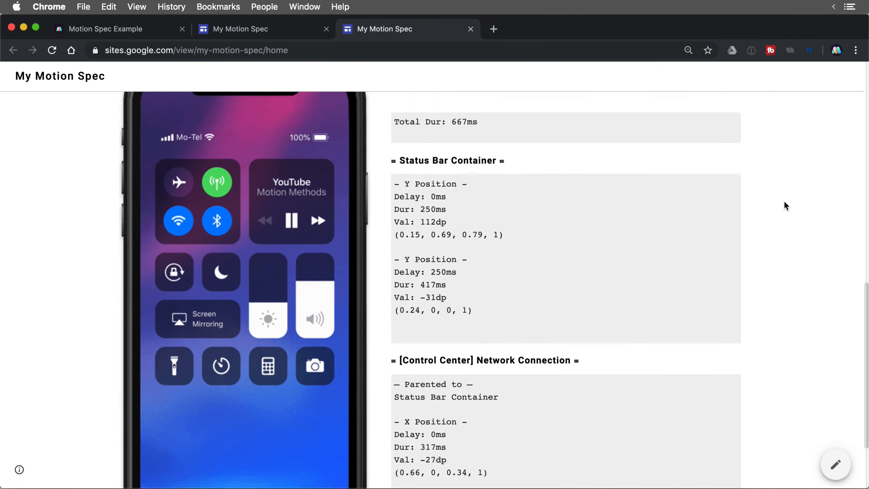
pyautogui.scroll(8, 784, 201)
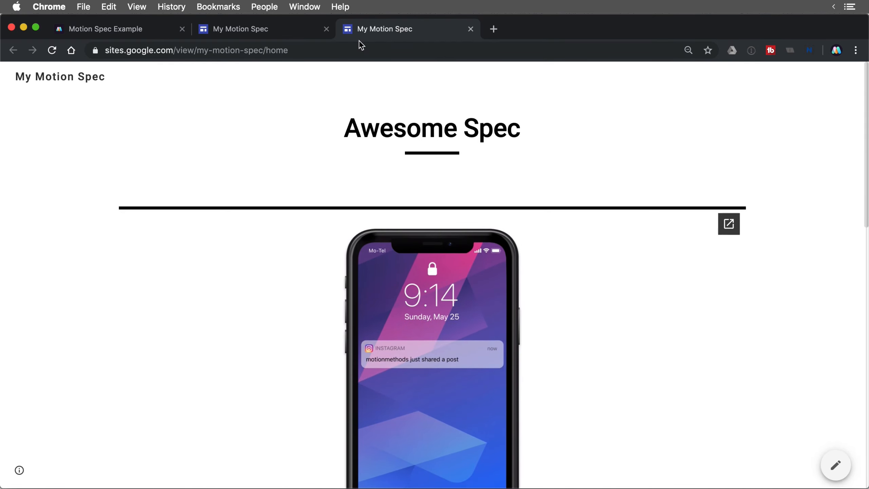
pyautogui.click(307, 50)
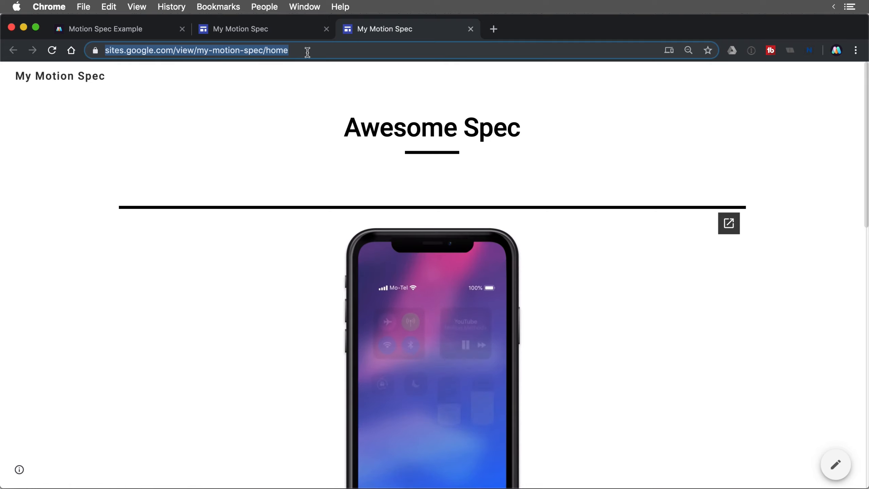